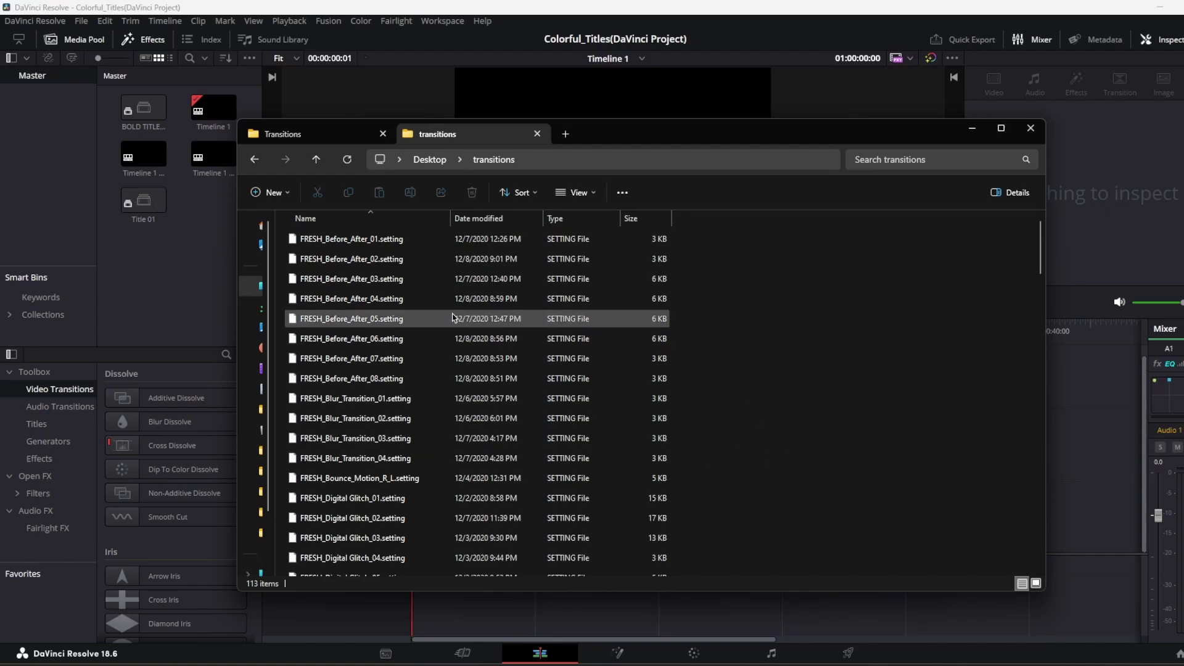
Go up from the empty Transitions folder to DaVinci Resolve, then into Fusion > Templates > Edit.
scroll(617, 417, "down", 6)
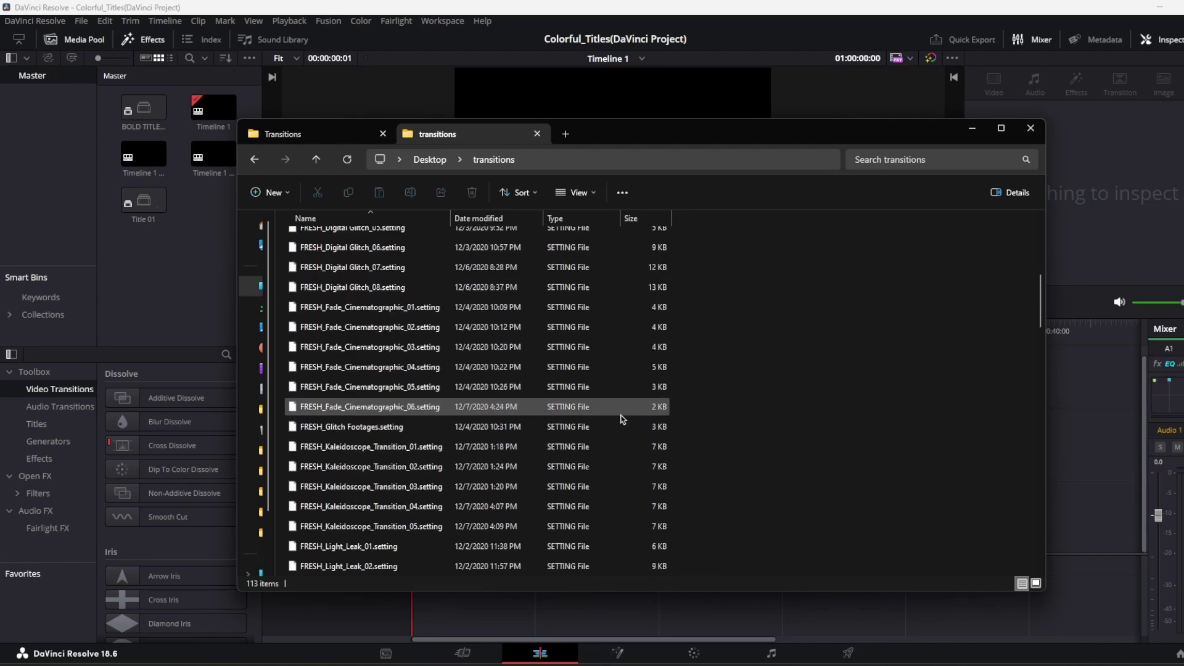
scroll(622, 420, "down", 12)
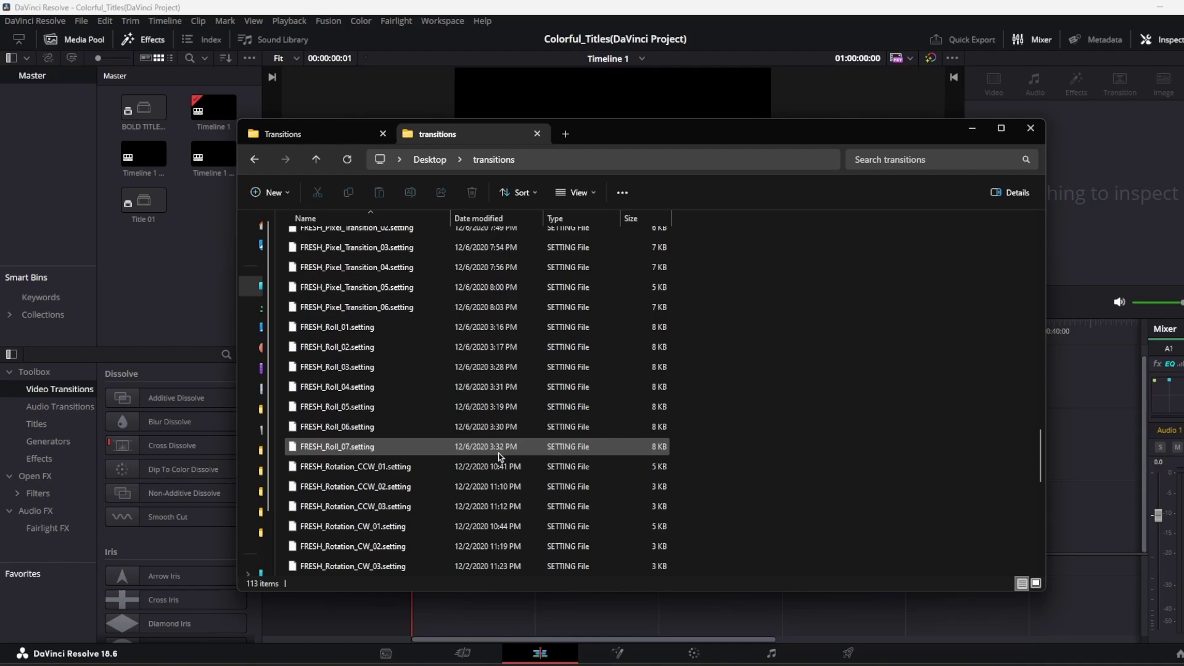
scroll(580, 472, "down", 4)
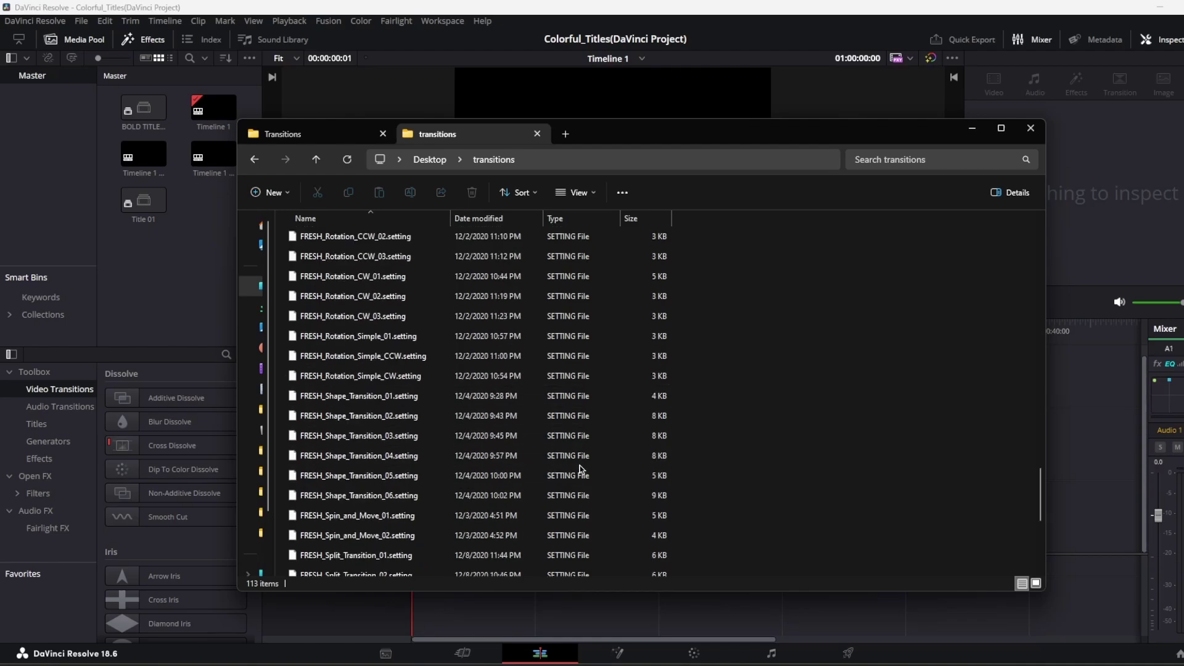
scroll(580, 472, "up", 6)
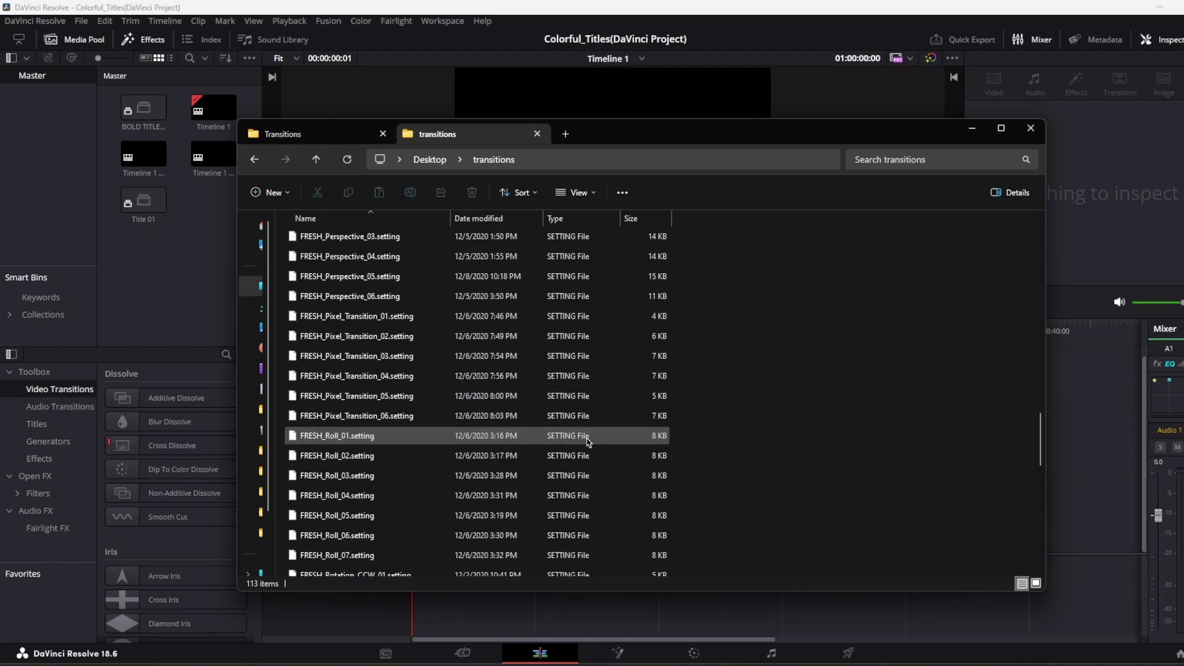
scroll(588, 442, "up", 16)
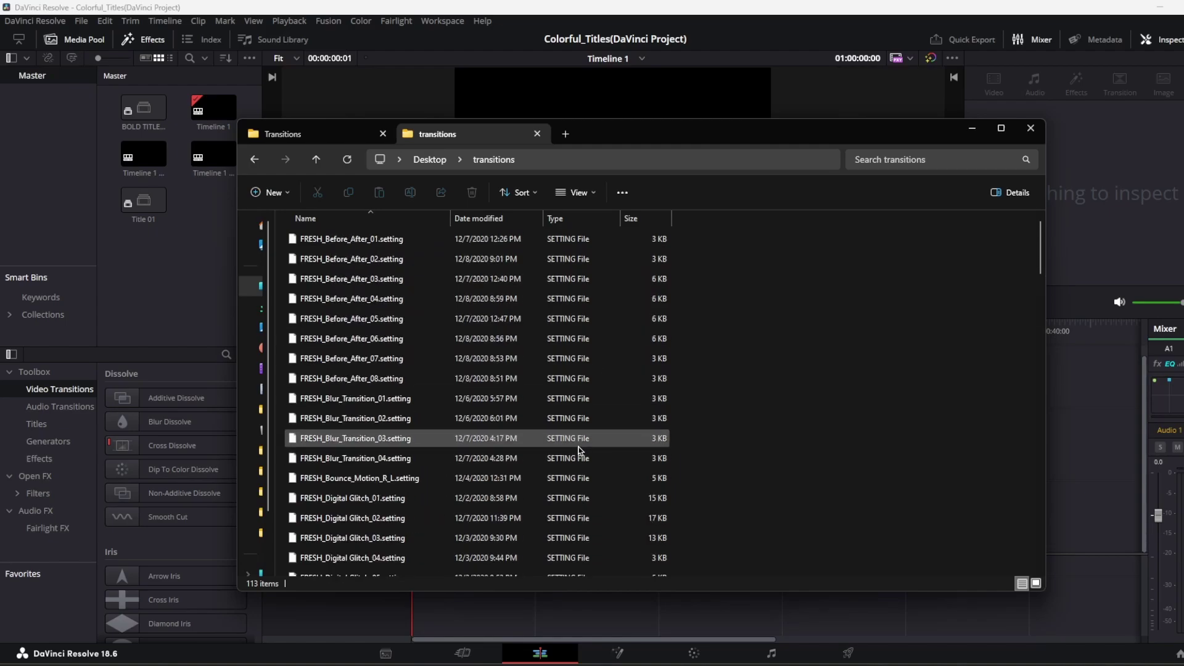
left_click(312, 134)
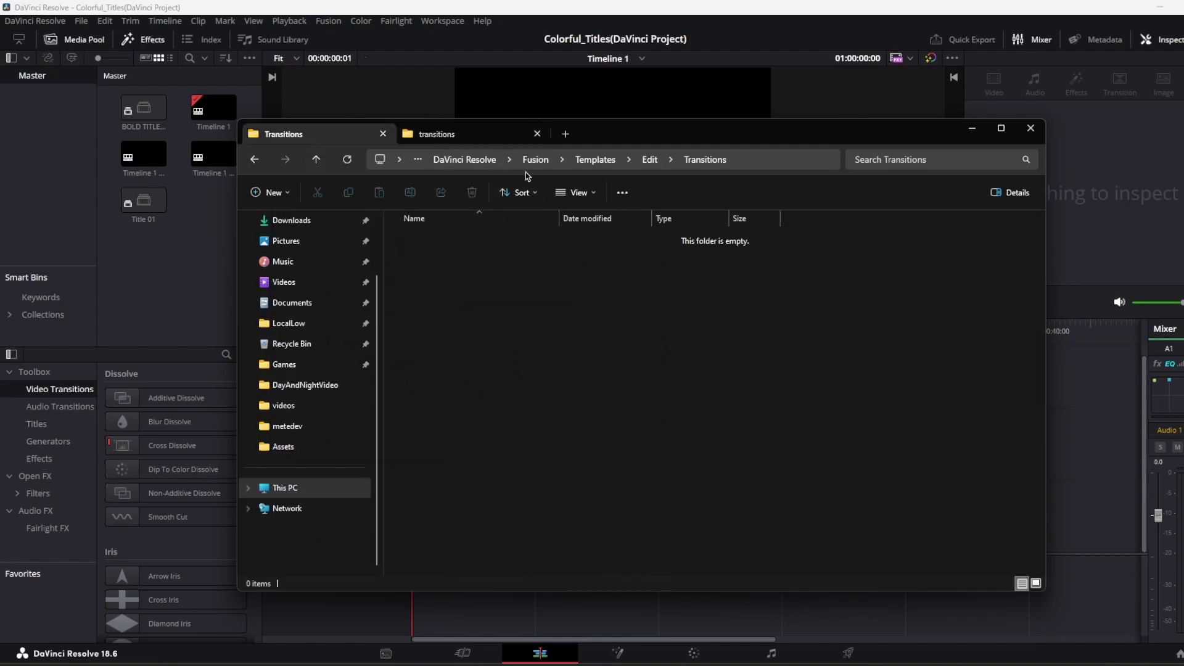
left_click(464, 160)
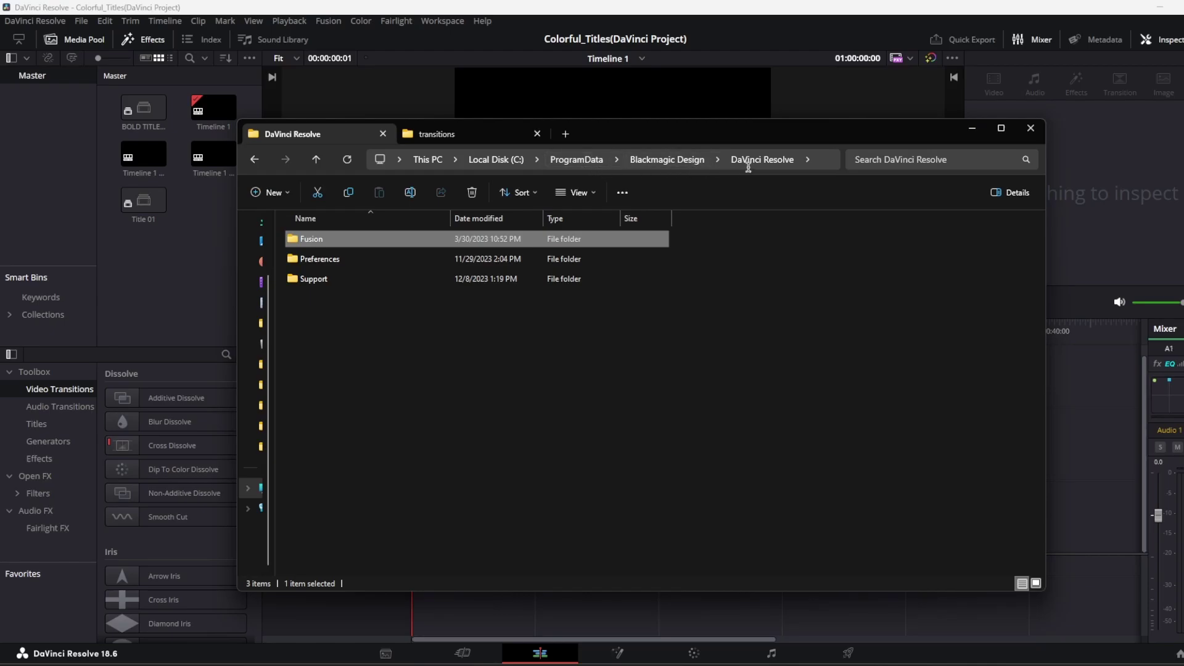
double_click(339, 243)
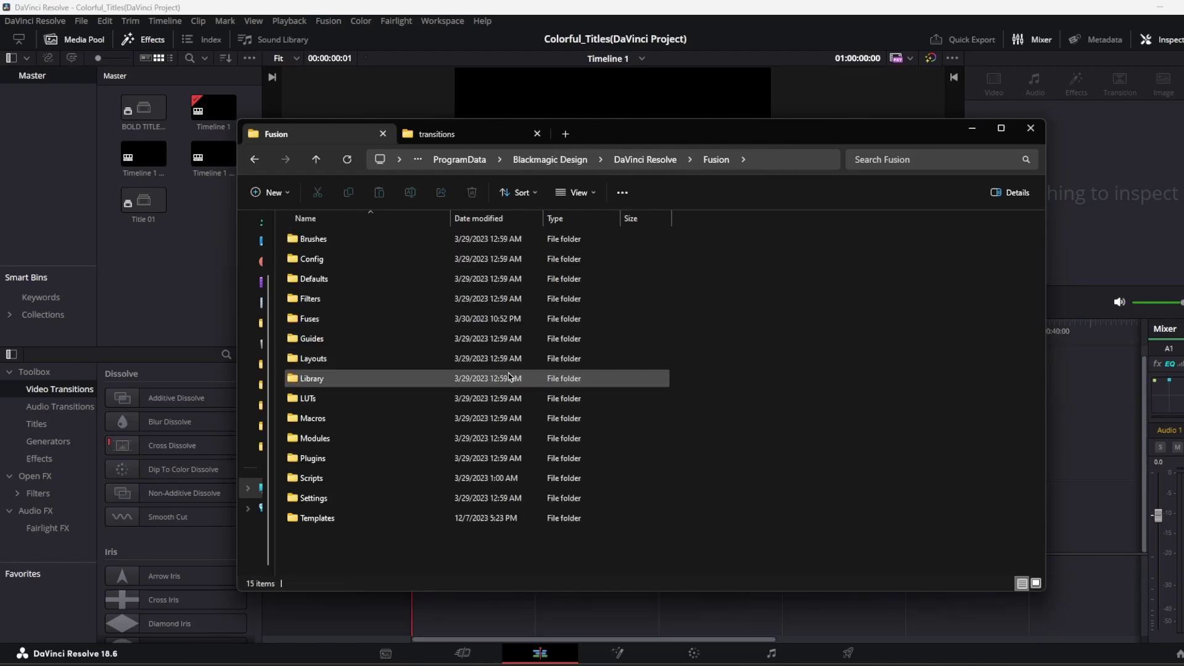
double_click(314, 520)
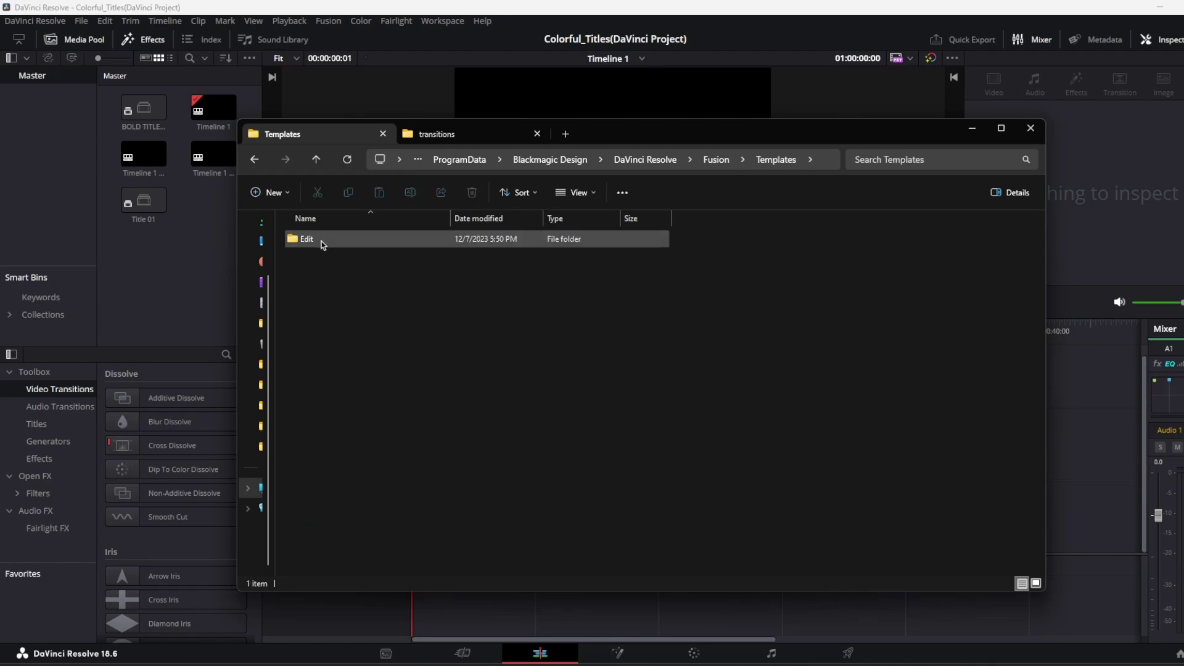
double_click(318, 240)
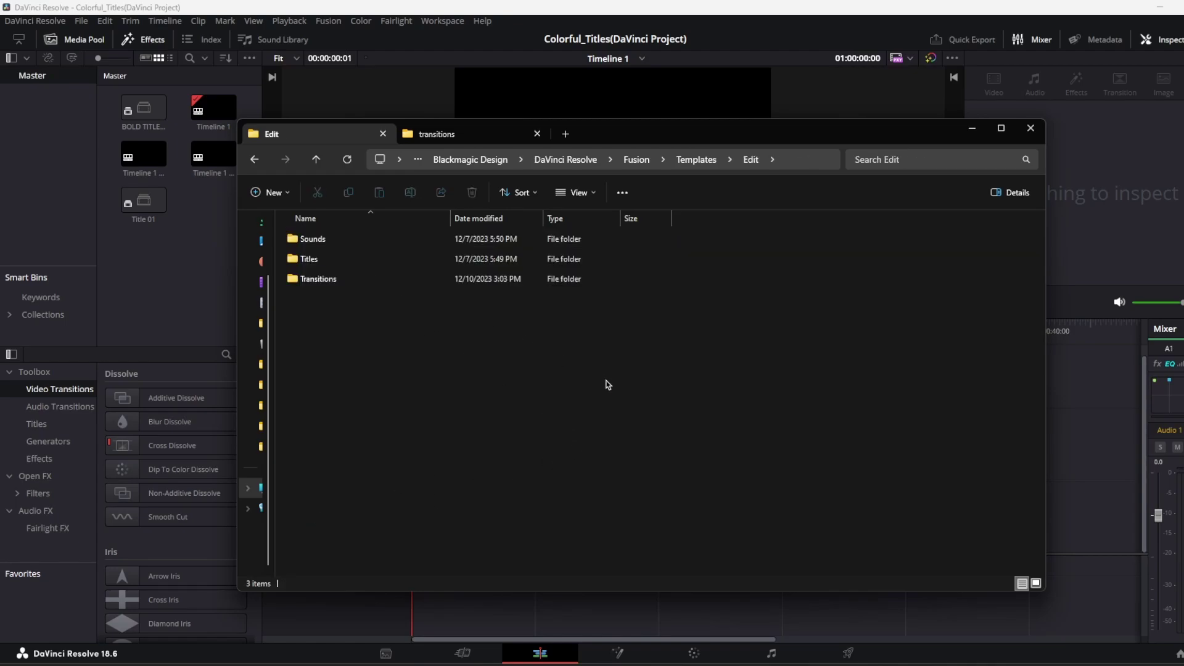
Copy all 113 downloaded FRESH .setting files into the Fusion Templates Edit Transitions folder.
double_click(319, 279)
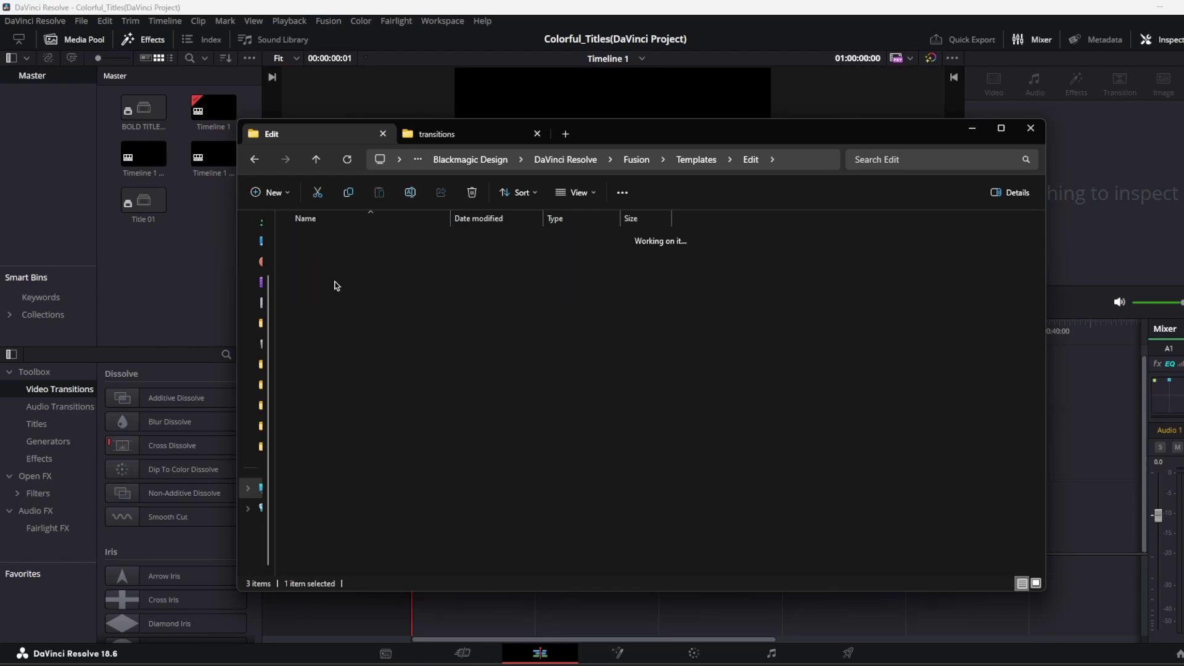
left_click(470, 132)
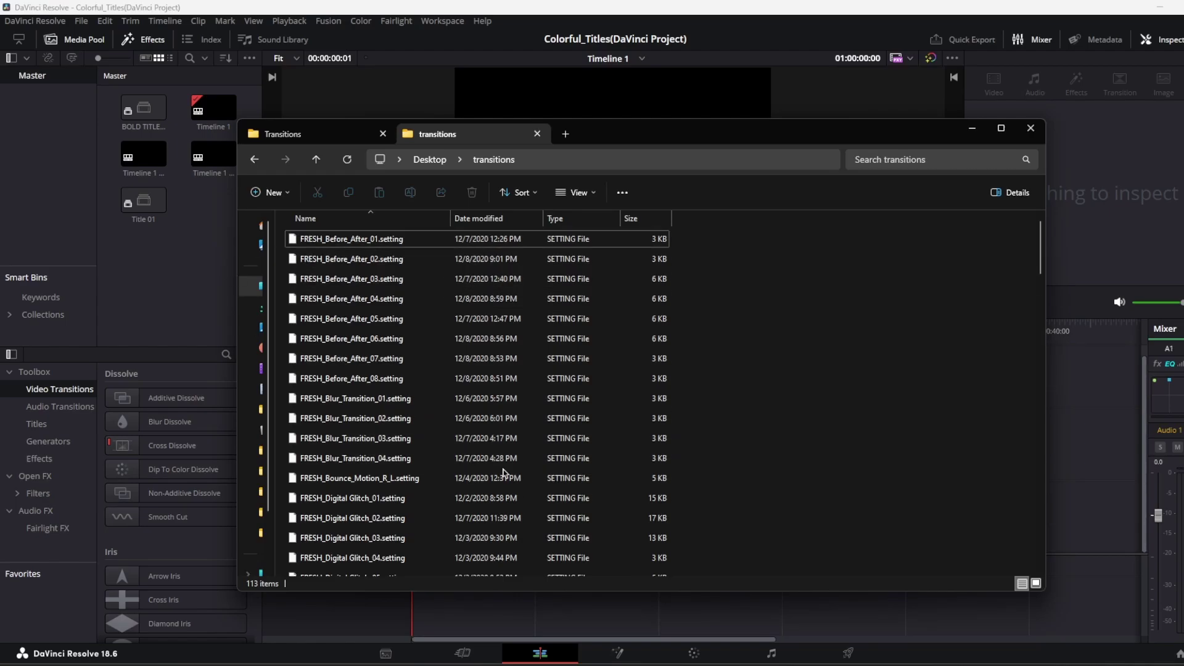
key("ctrl+a")
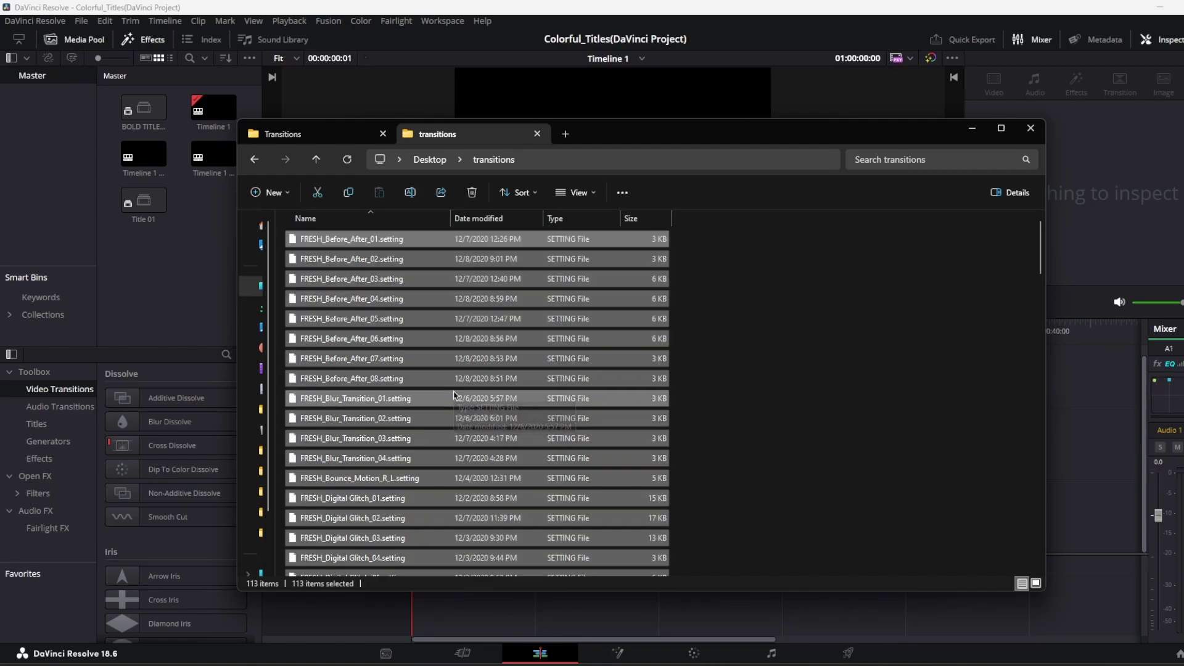
key("ctrl+c")
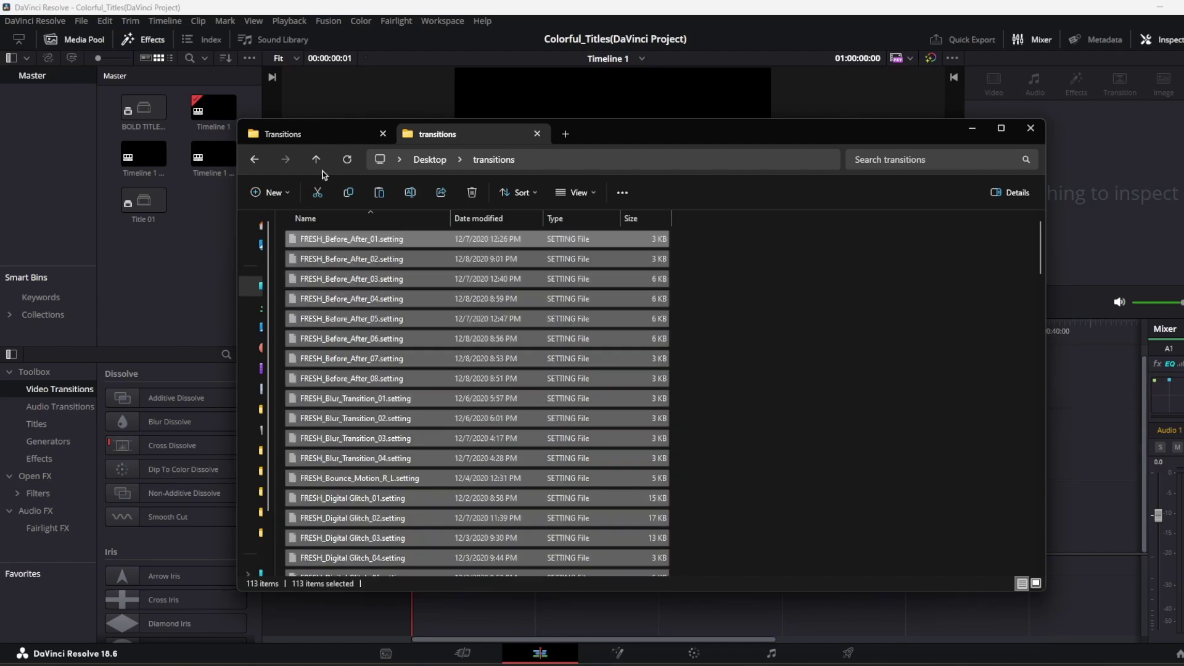
left_click(325, 135)
key("ctrl+v")
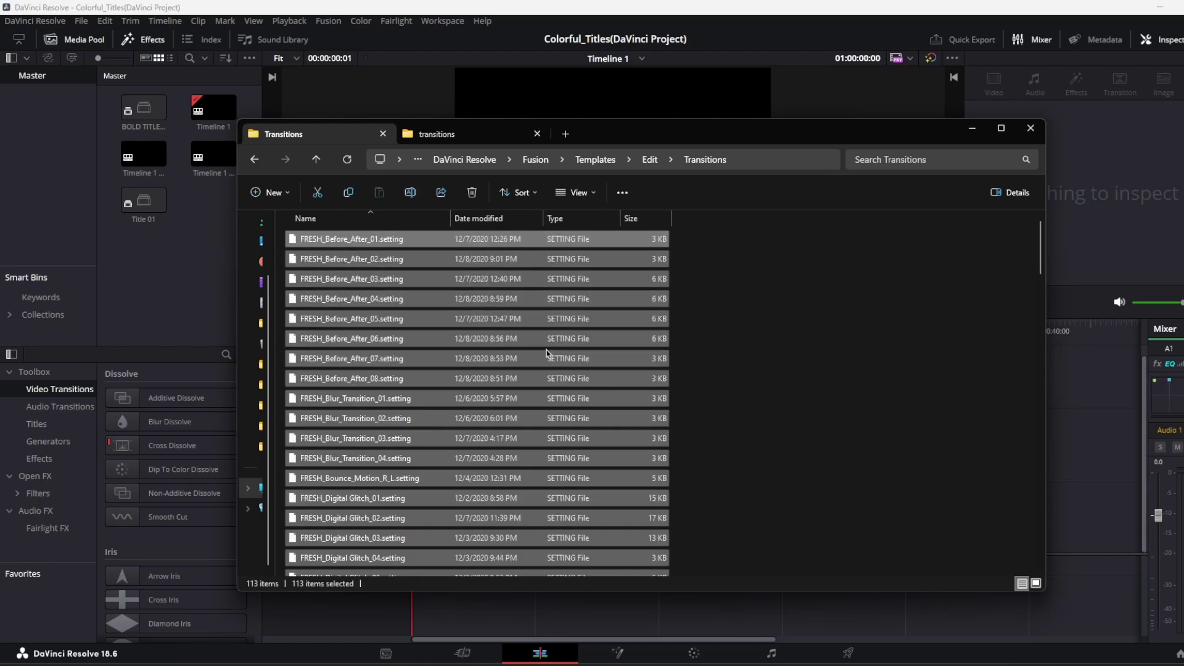
left_click(678, 252)
Go back to the Edit folder and look inside its Titles subfolder.
left_click(650, 159)
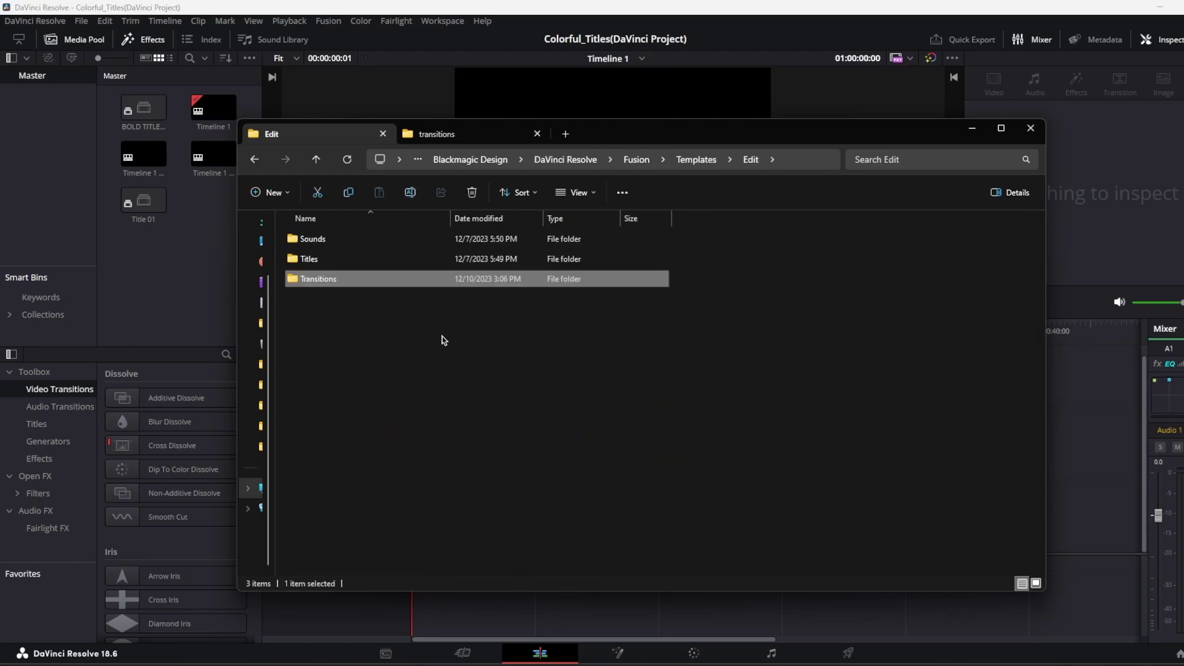
double_click(370, 259)
scroll(466, 414, "down", 4)
scroll(466, 415, "up", 4)
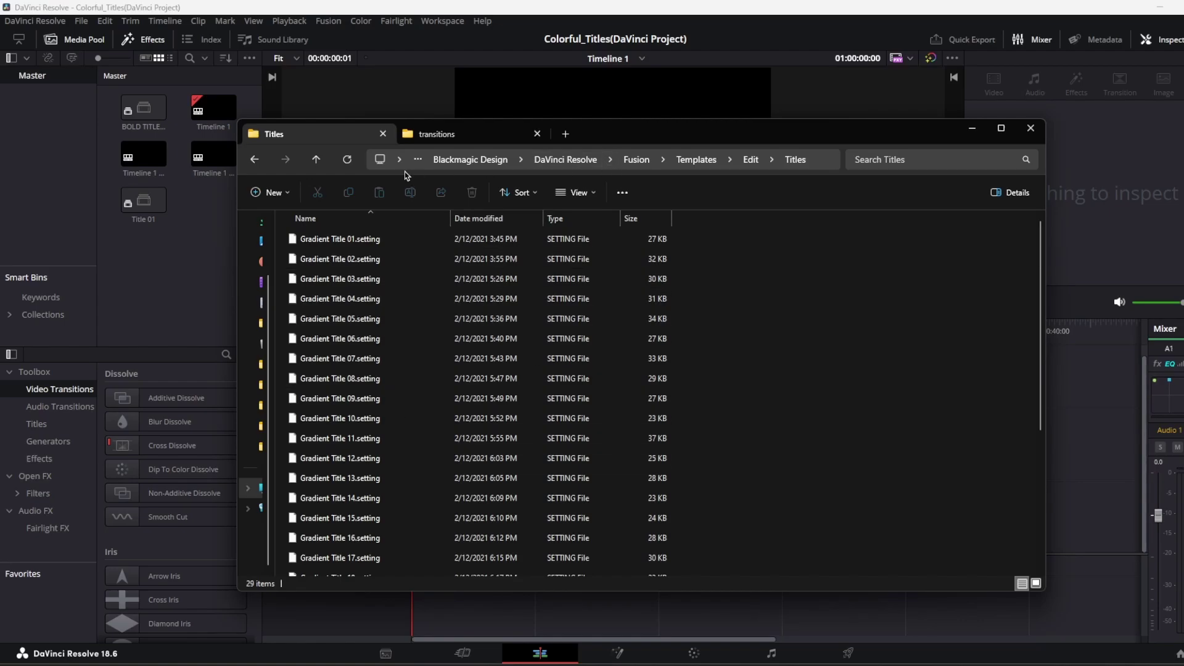
Return to Templates and reopen Edit > Transitions to check the 113 FRESH files.
left_click(254, 159)
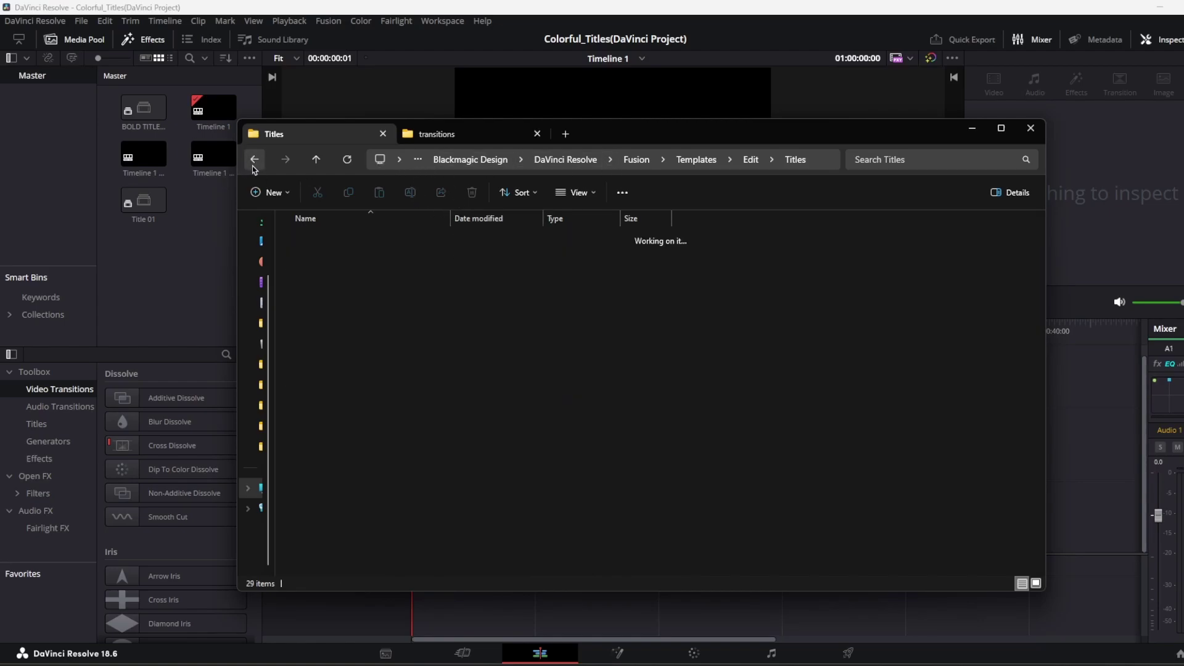
left_click(254, 159)
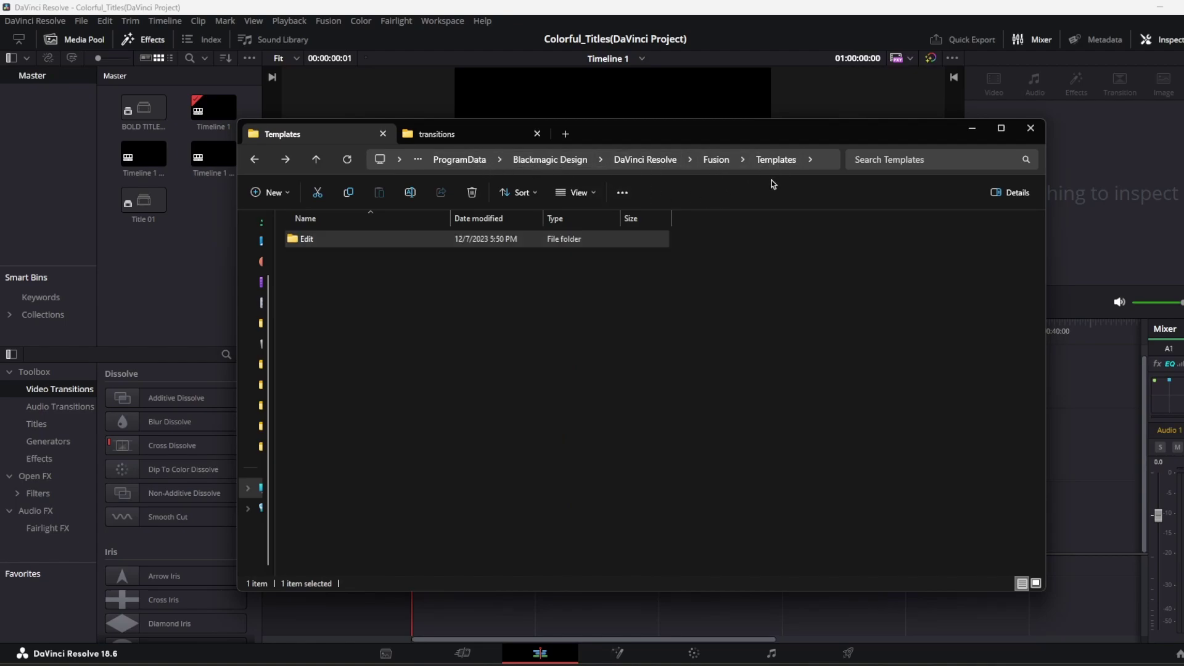
double_click(344, 242)
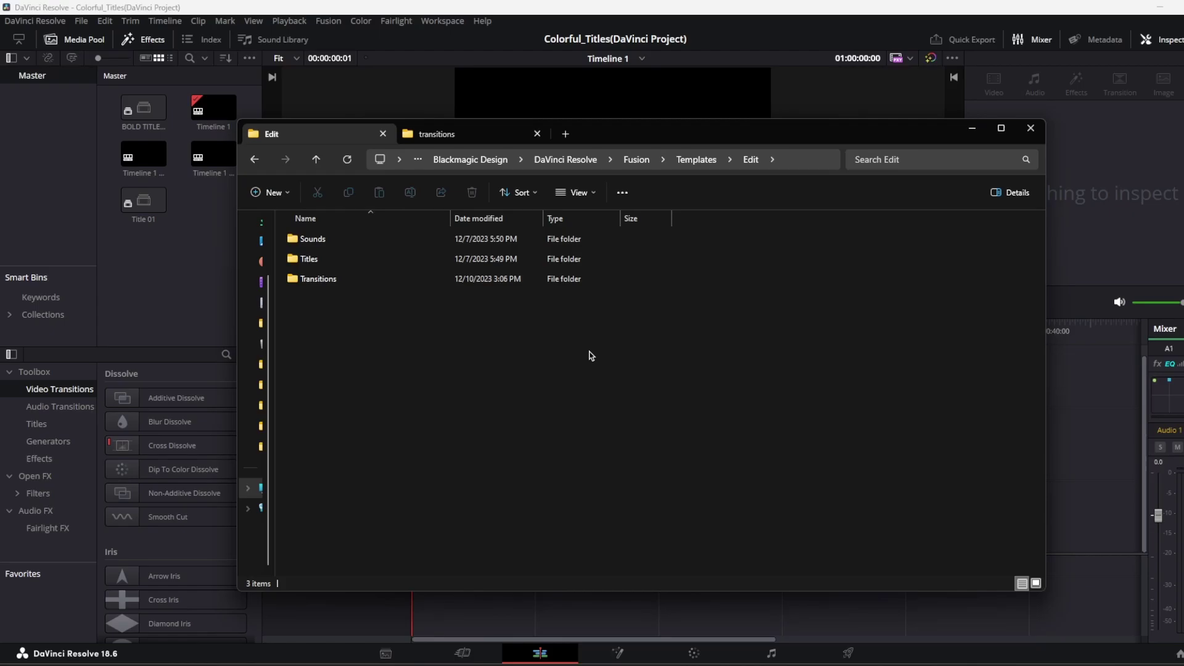
double_click(333, 281)
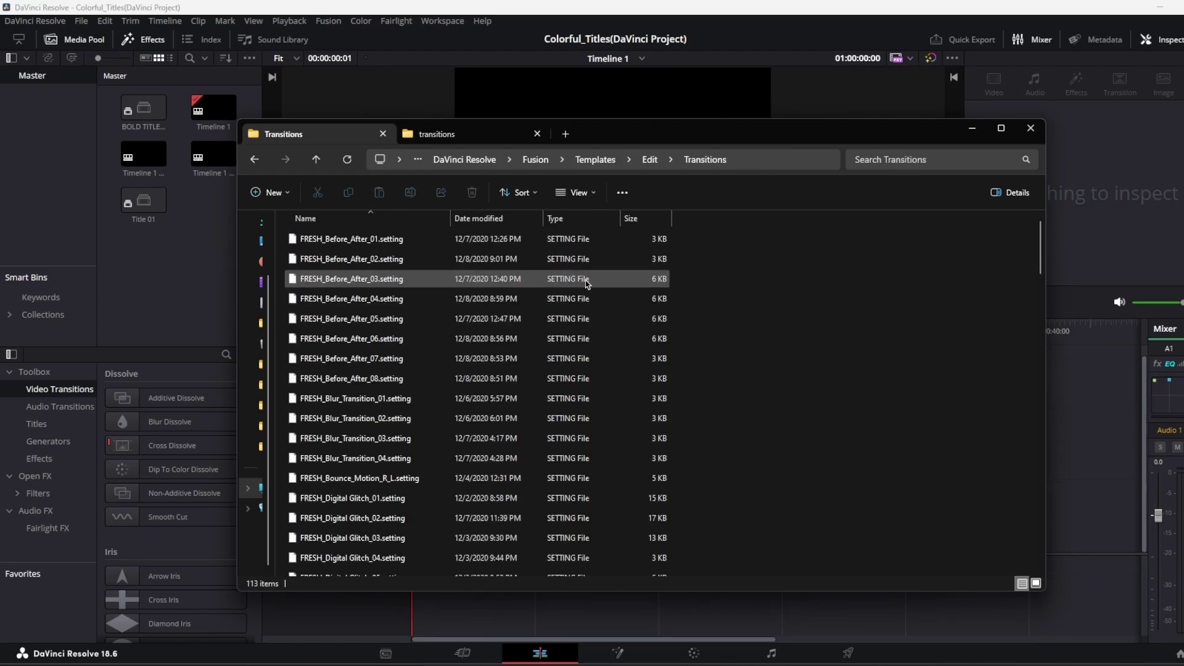
Minimize File Explorer and scroll Resolve's Video Transitions list to the FRESH_ entries.
left_click(972, 127)
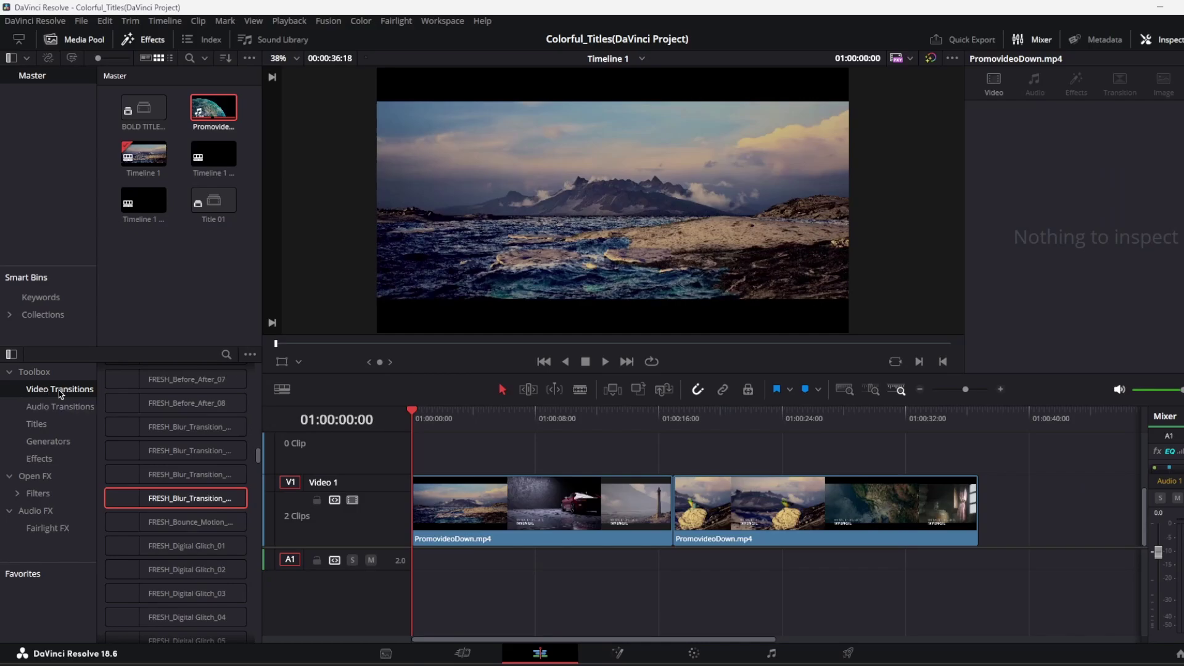
scroll(259, 449, "up", 9)
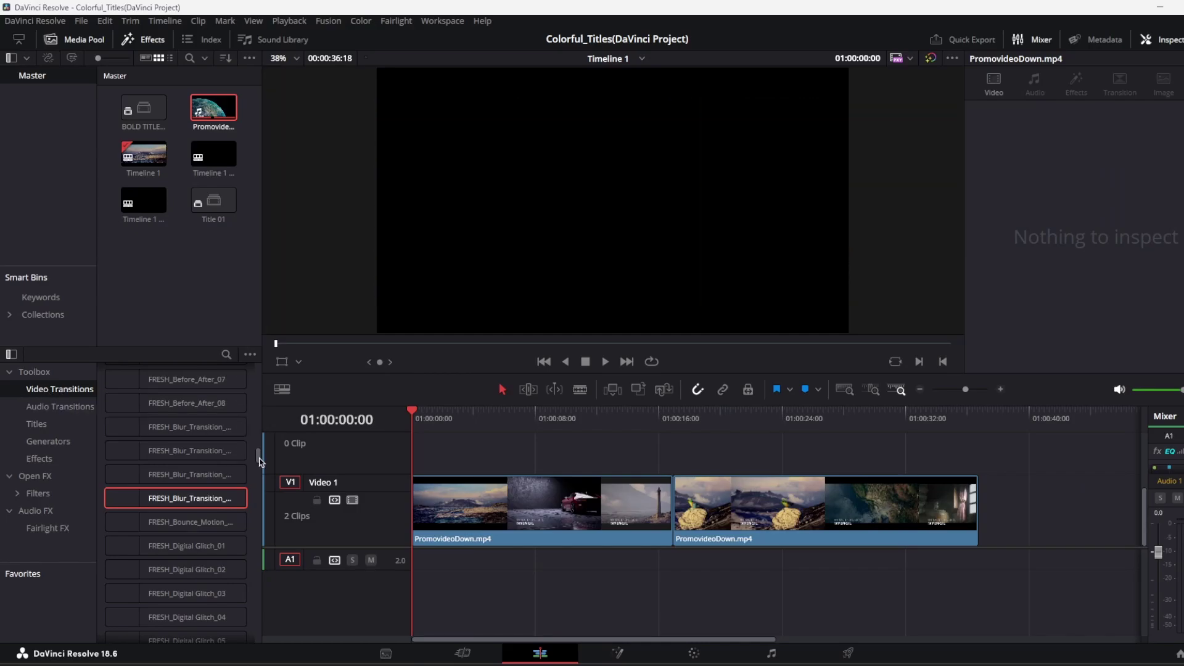
mouse_move(259, 448)
left_mouse_down()
mouse_move(251, 571)
mouse_move(243, 458)
left_mouse_up()
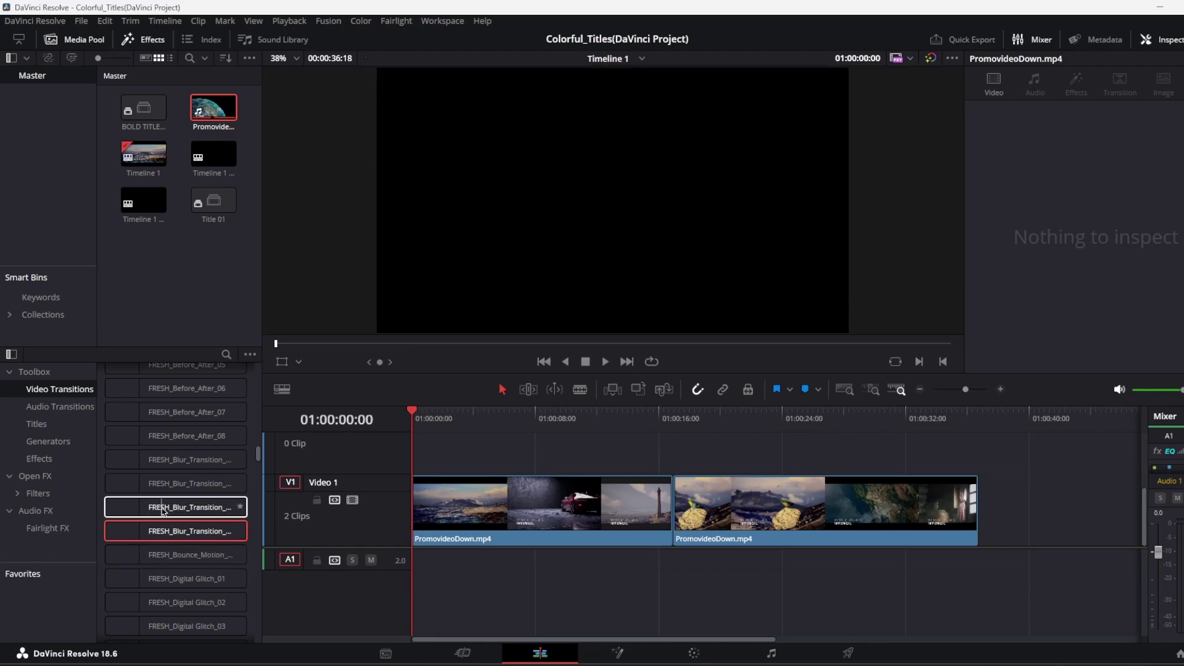
Drop FRESH_Blur_Transition_03 on the PromovideoDown.mp4 cut and play it from just before.
left_click_drag(170, 507, 674, 535)
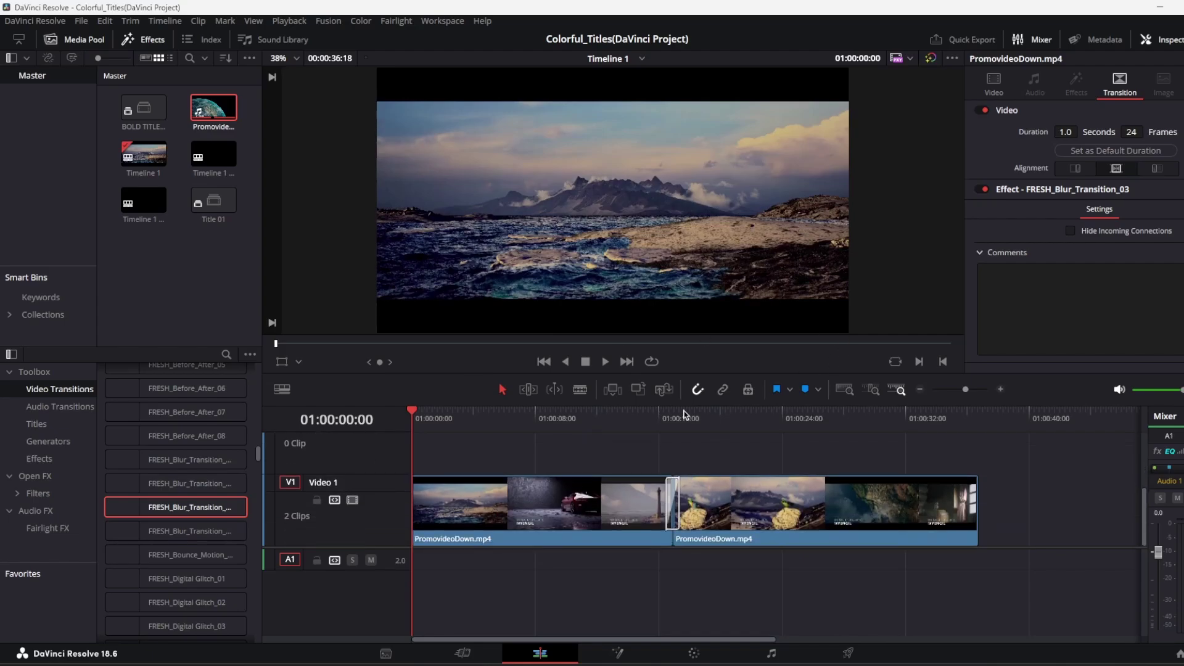
left_click_drag(407, 419, 626, 443)
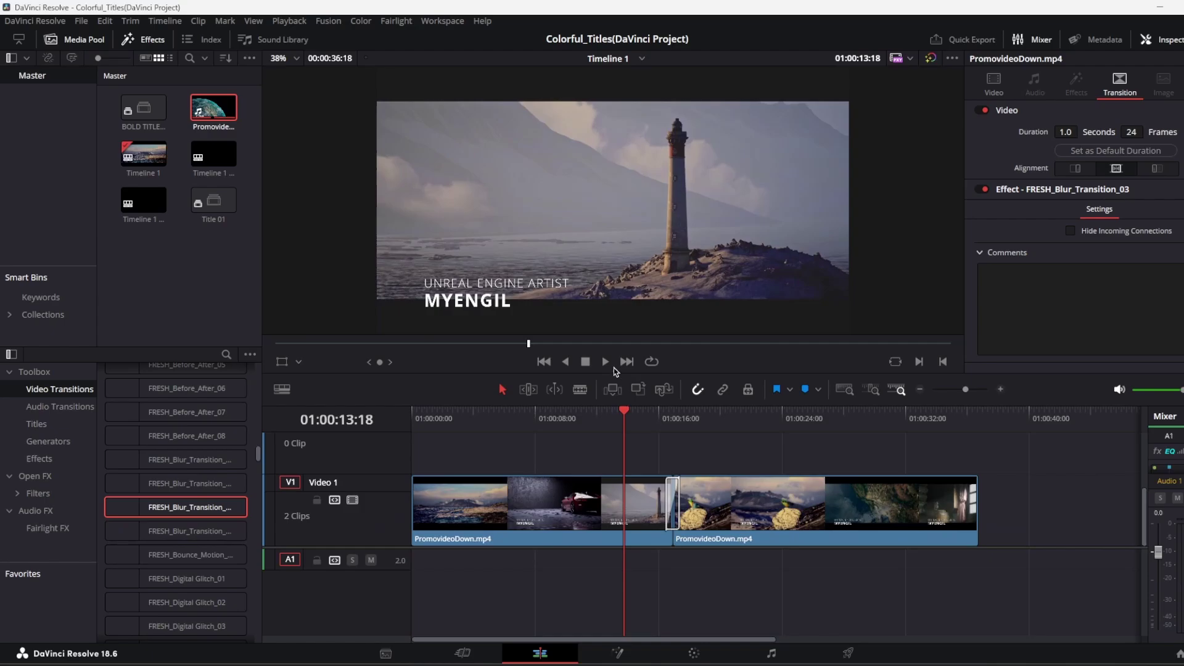
left_click(613, 366)
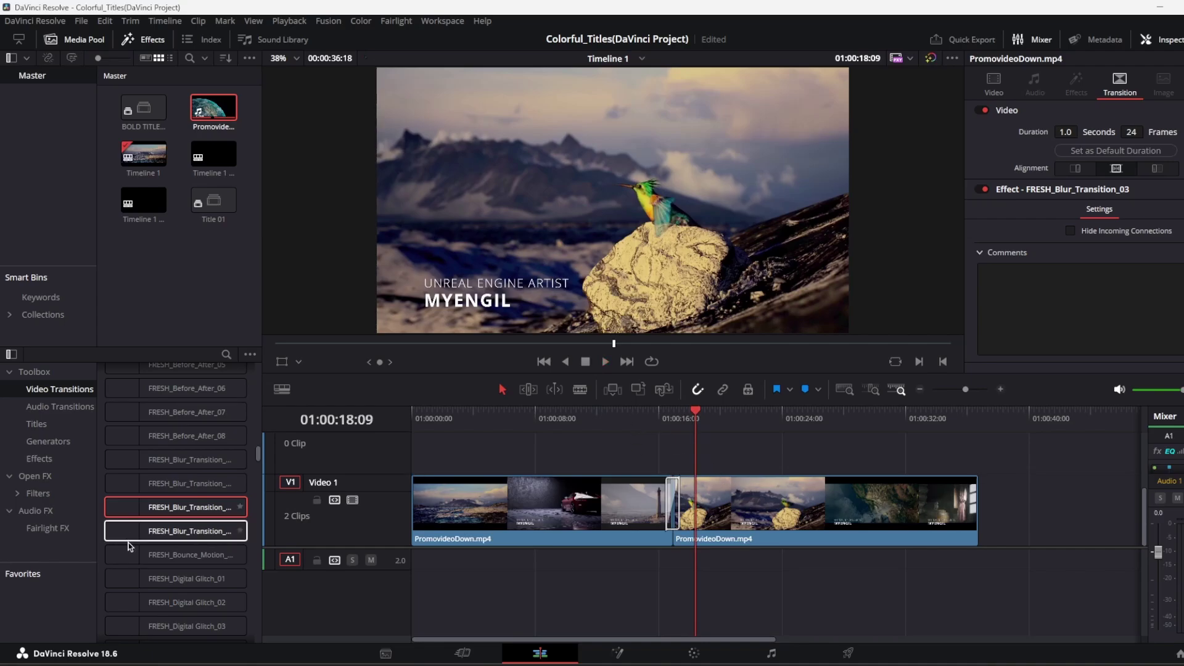
Put the Modern Call Out 06 title on V2 above the first clip and play it through.
left_click(35, 424)
left_click_drag(175, 437, 519, 449)
left_click_drag(695, 415, 499, 414)
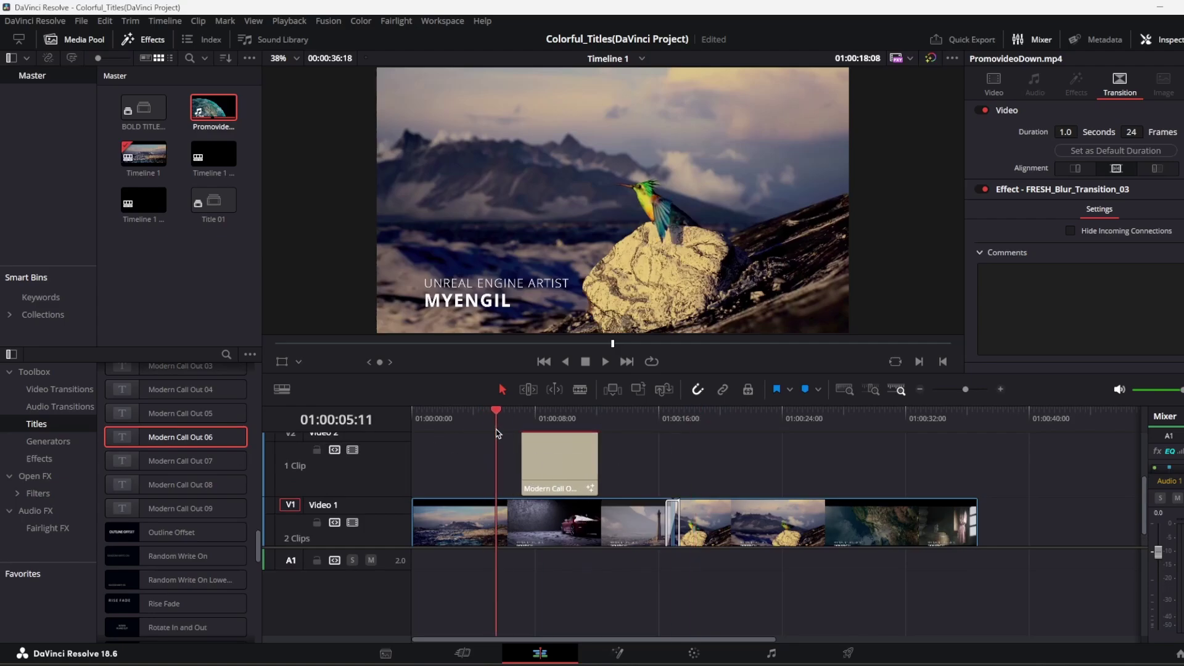
key("space")
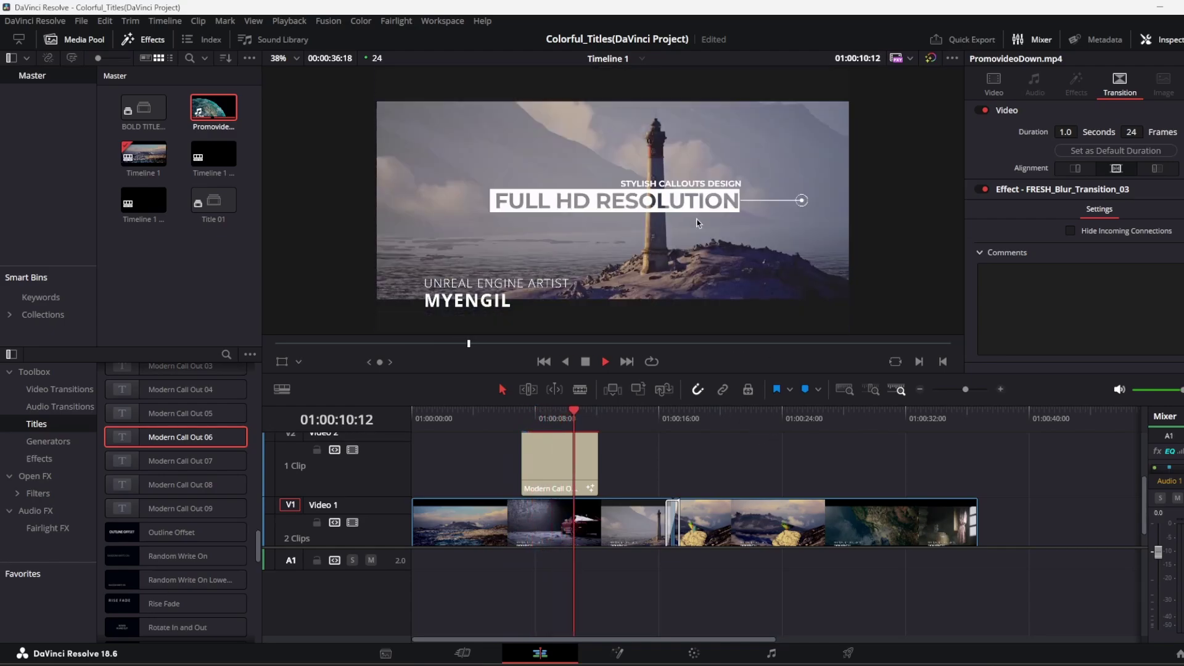
left_click(602, 443)
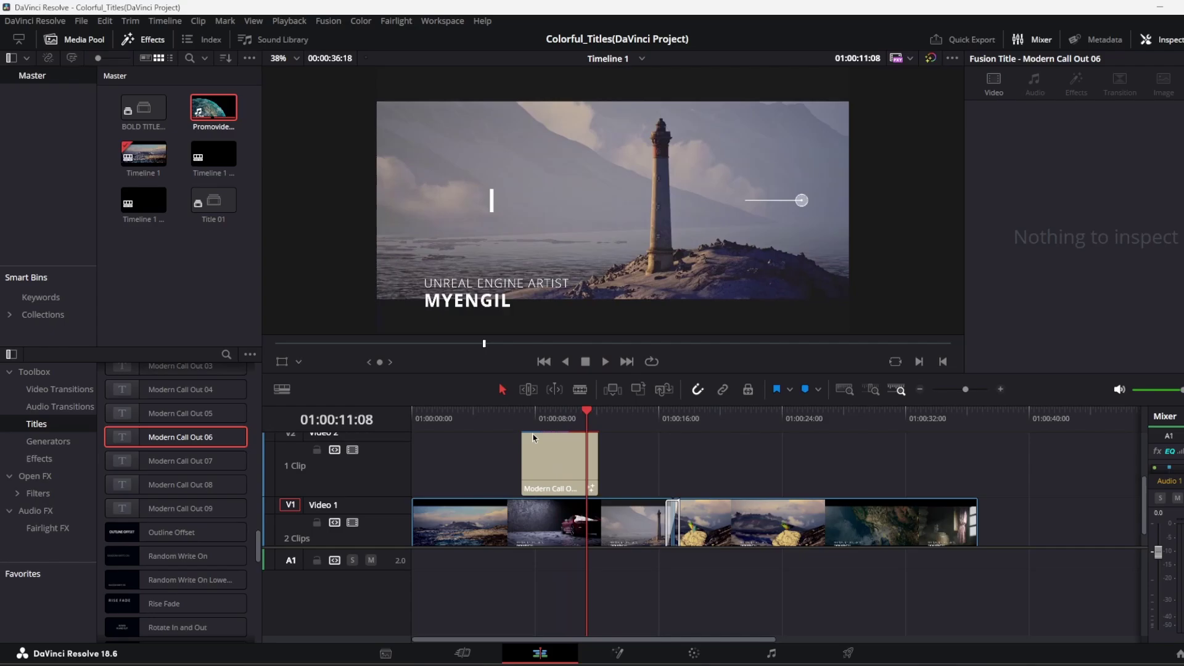
scroll(536, 473, "up", 1)
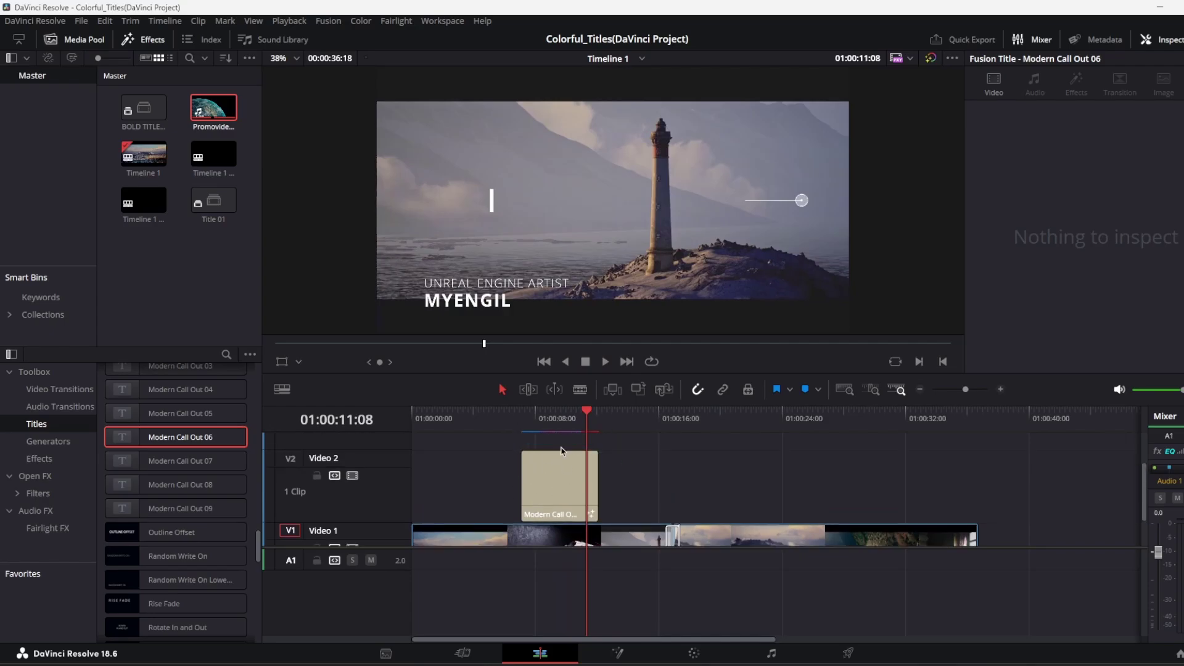
Select the Modern Call Out 06 clip to see its FULL HD RESOLUTION text in Montserrat Bold.
left_click(583, 482)
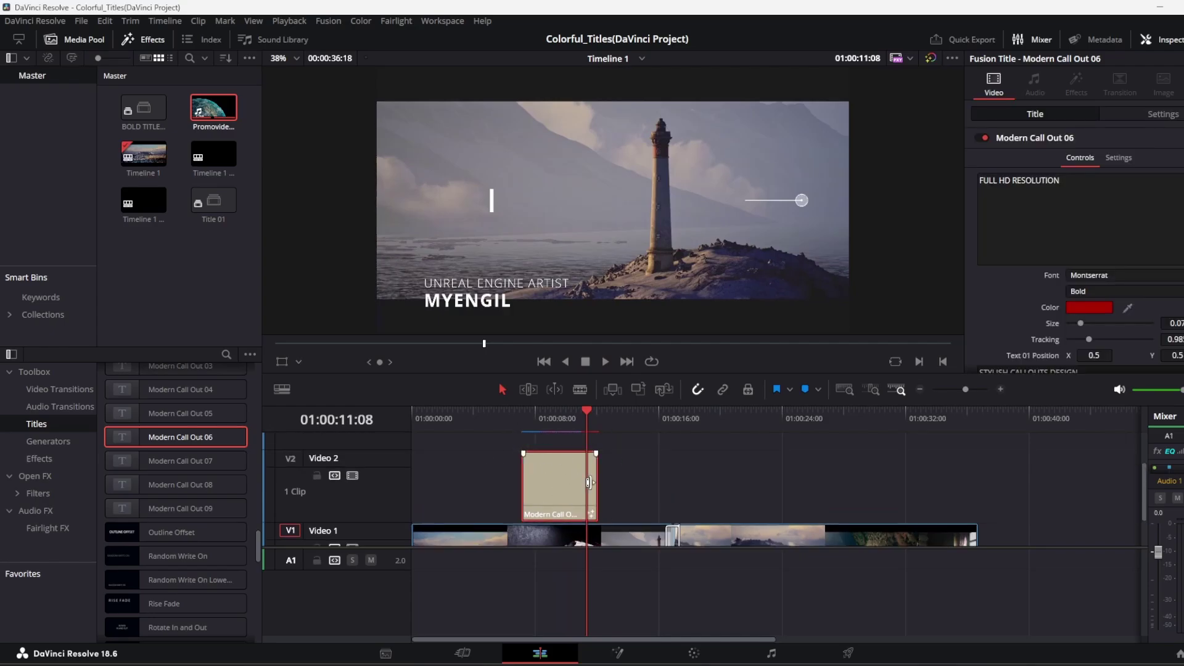